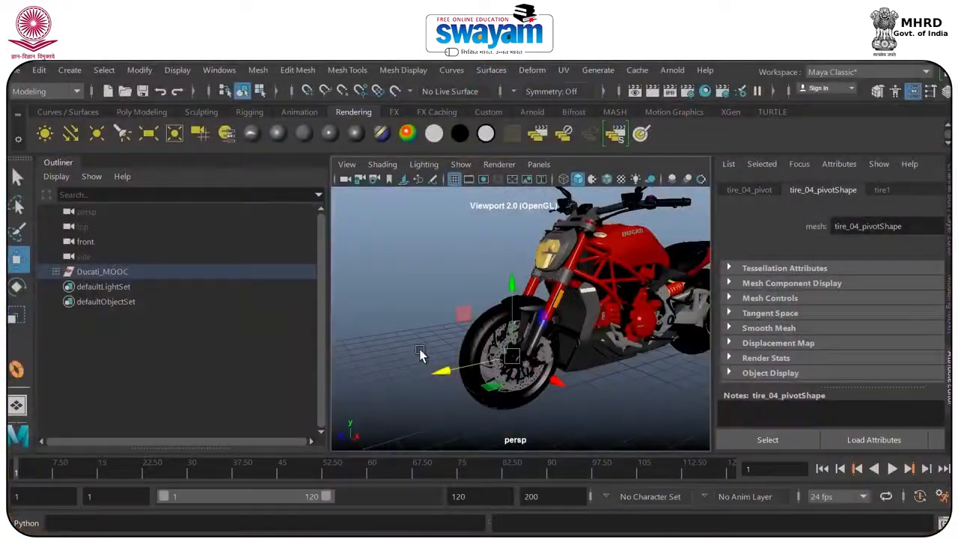
# Step: Cycle through the Rotate, Scale and Move manipulators on the selected front tire
pyautogui.press('e')
pyautogui.moveTo(447, 351); pyautogui.dragTo(443, 349)
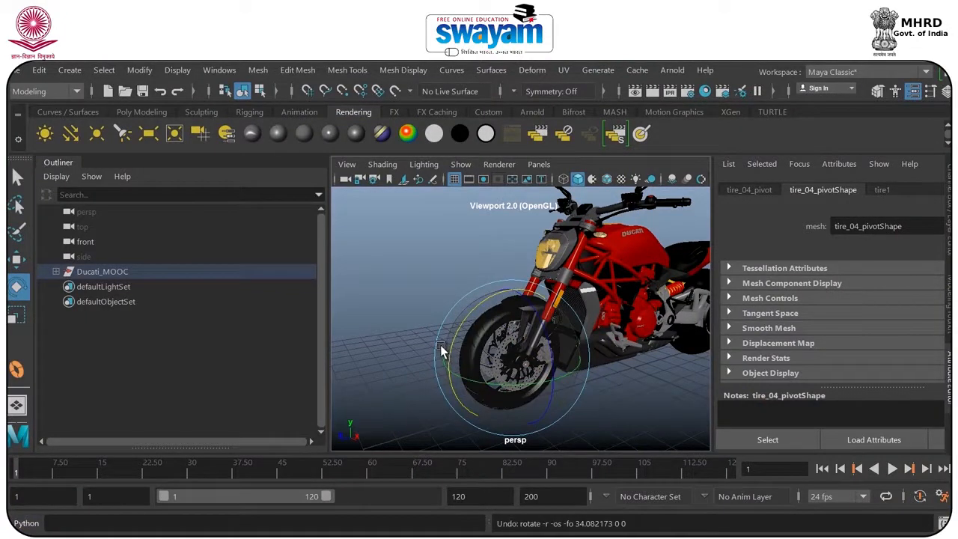
pyautogui.press('r')
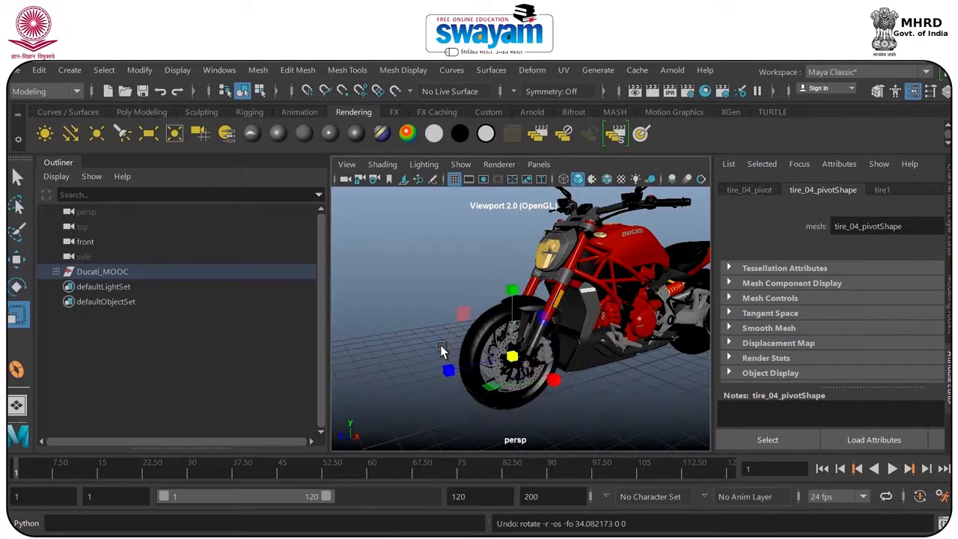
pyautogui.press('w')
pyautogui.press('e')
pyautogui.press('r')
pyautogui.press('t')
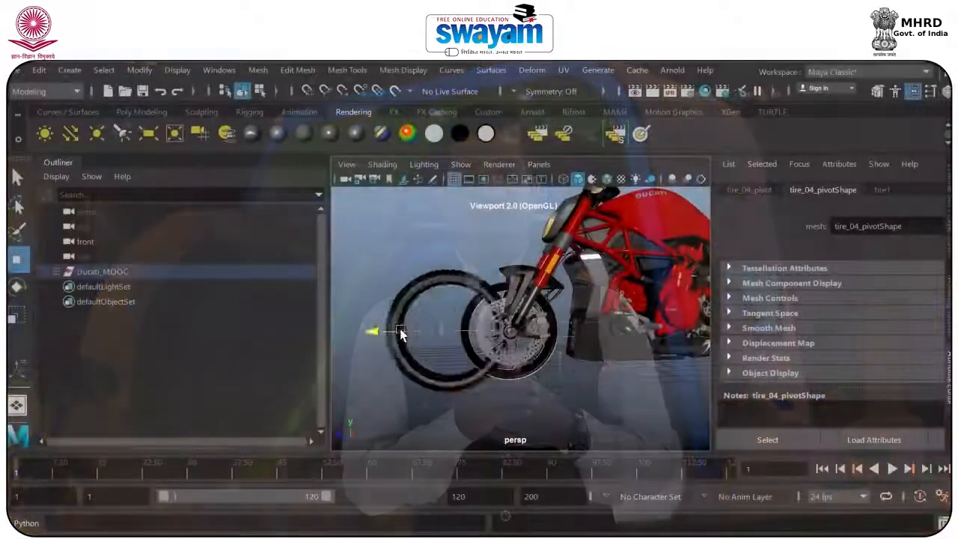
# Step: Try moving the front tire forward and upward along its axes with the Move tool, and undo the moves
pyautogui.moveTo(401, 335); pyautogui.dragTo(501, 300)
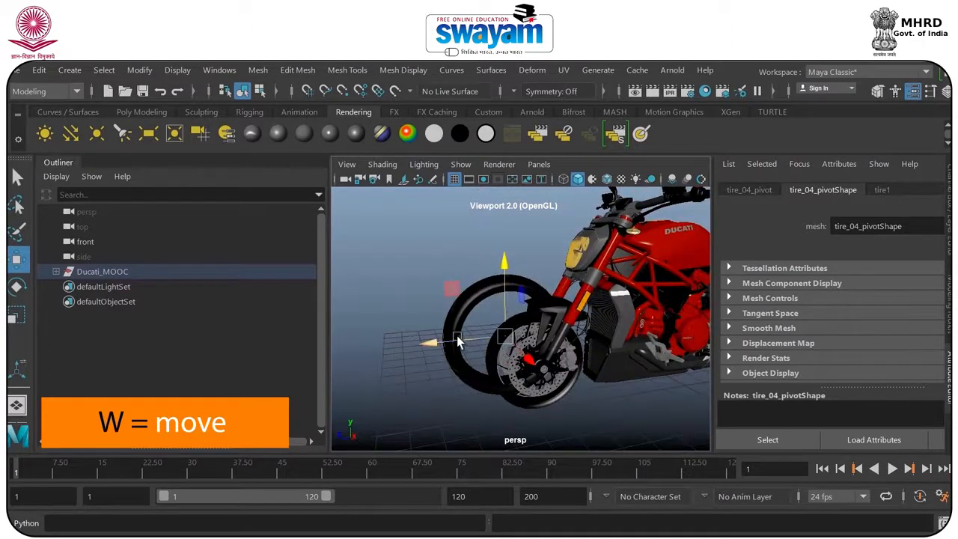
pyautogui.moveTo(458, 342); pyautogui.dragTo(456, 345)
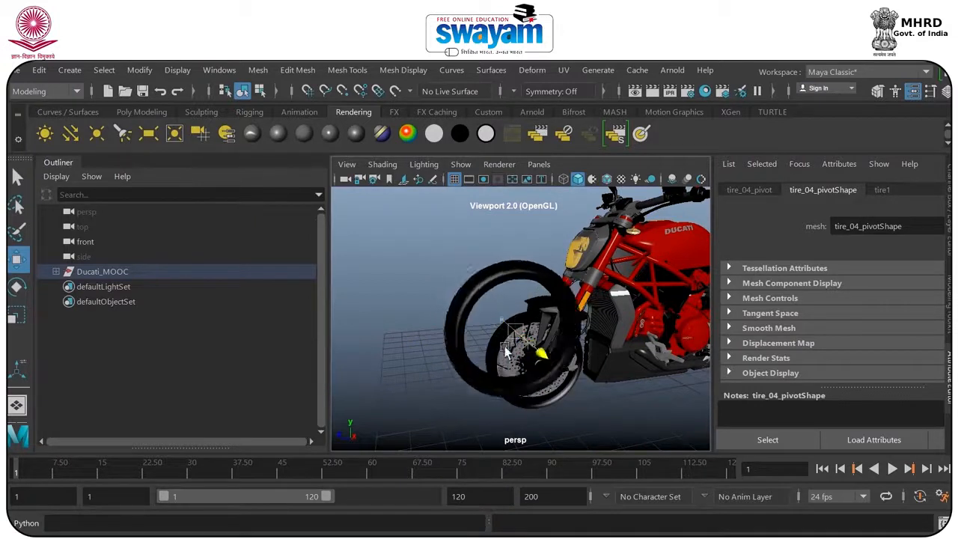
pyautogui.hotkey('ctrl', 'z')
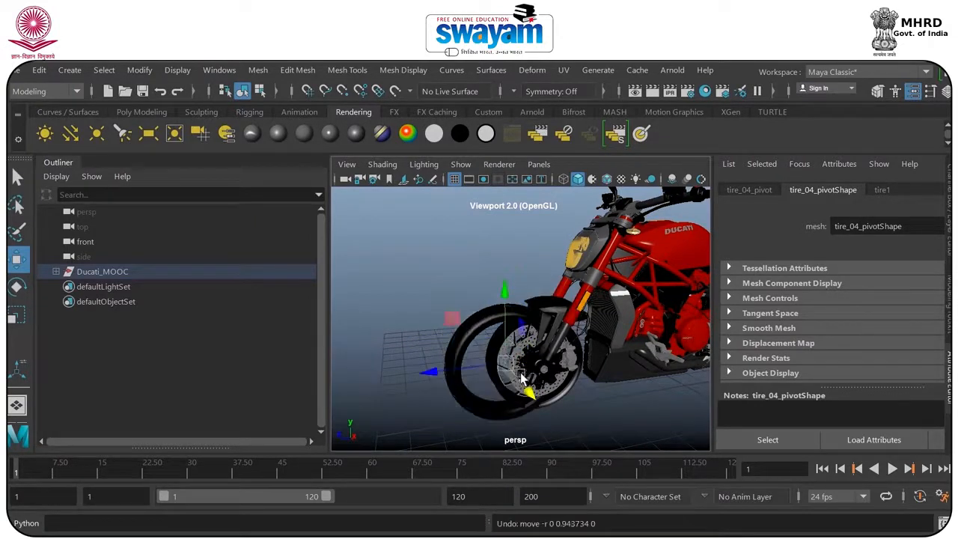
pyautogui.moveTo(443, 360); pyautogui.dragTo(462, 332)
pyautogui.hotkey('ctrl', 'z')
pyautogui.hotkey('ctrl', 'z')
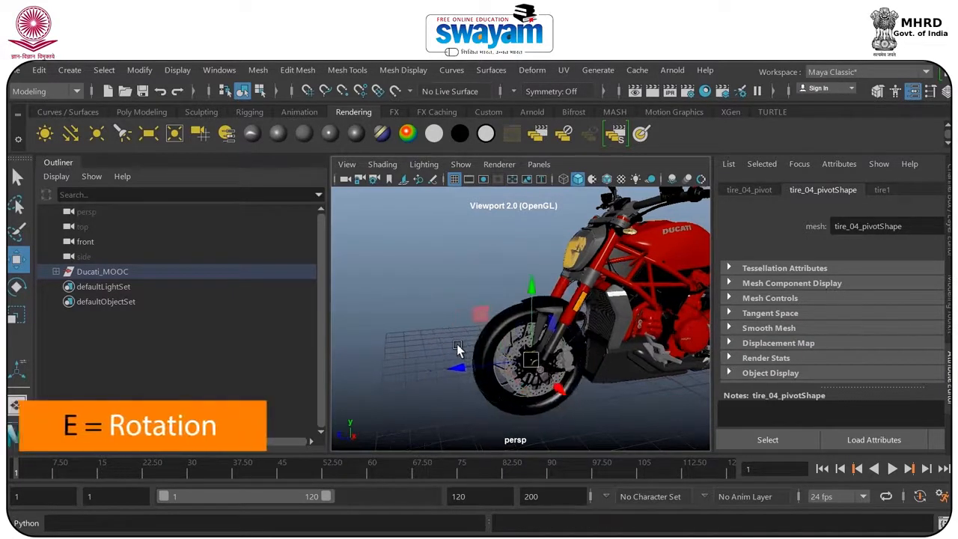
# Step: Rotate the front tire around its X axis with the Rotate tool, trying a Z rotation as well and undoing it
pyautogui.press('e')
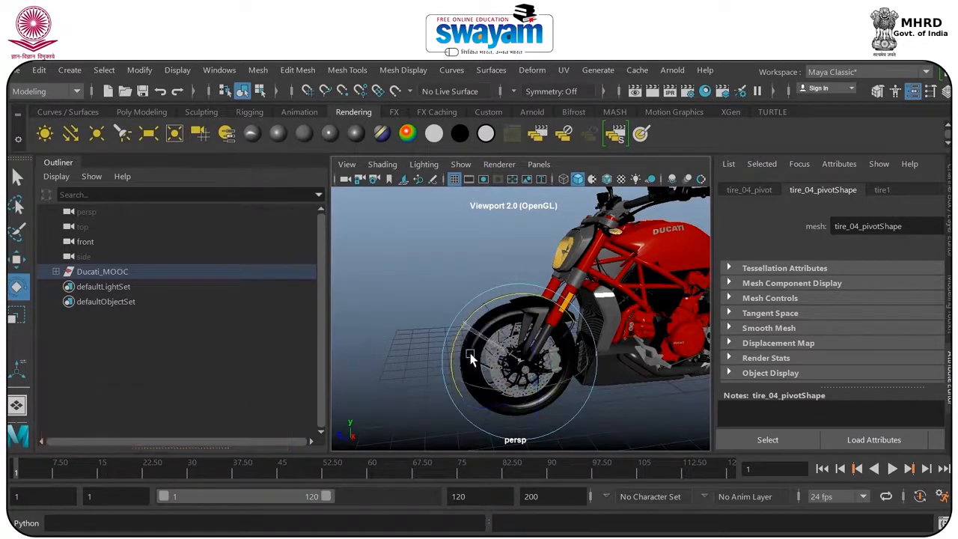
pyautogui.keyDown('alt'); pyautogui.moveTo(449, 372); pyautogui.dragTo(484, 402, button='right'); pyautogui.keyUp('alt')
pyautogui.keyDown('alt'); pyautogui.moveTo(483, 402); pyautogui.dragTo(516, 392); pyautogui.keyUp('alt')
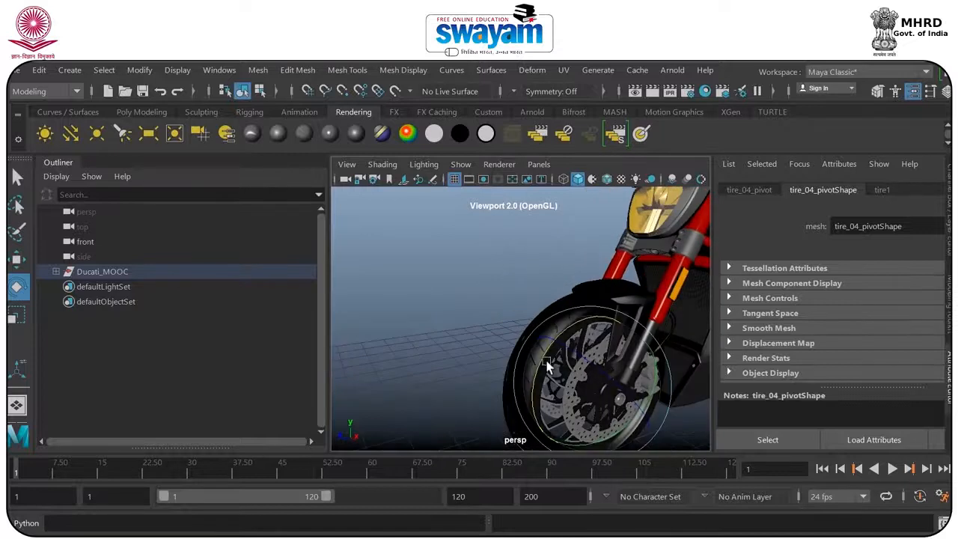
pyautogui.moveTo(533, 377); pyautogui.dragTo(623, 427)
pyautogui.hotkey('ctrl', 'z')
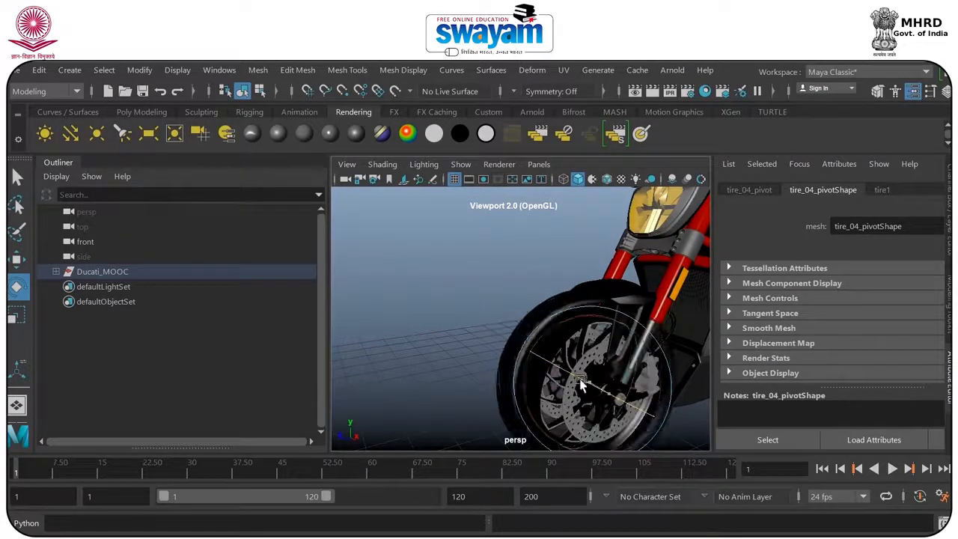
pyautogui.keyDown('alt'); pyautogui.moveTo(607, 398); pyautogui.dragTo(501, 364, button='right'); pyautogui.keyUp('alt')
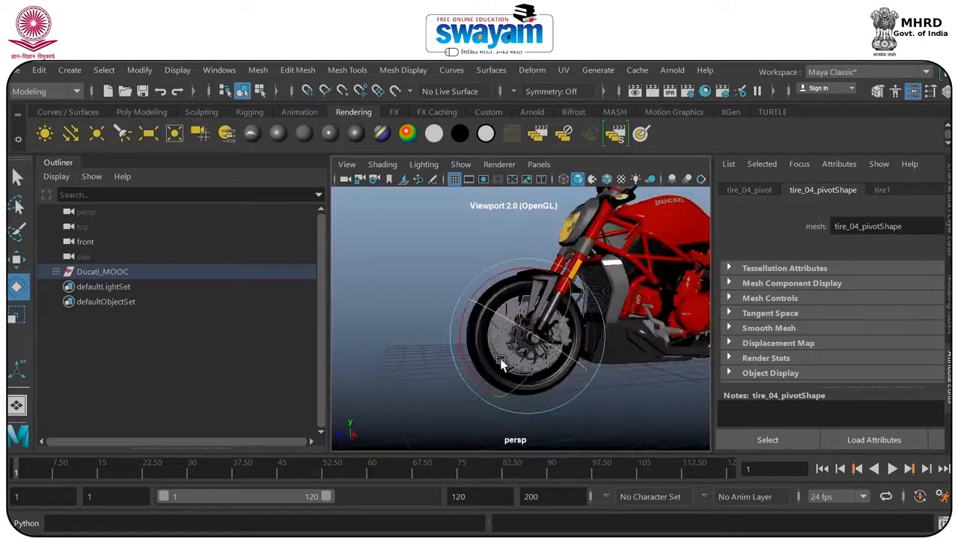
pyautogui.moveTo(464, 406); pyautogui.dragTo(461, 331)
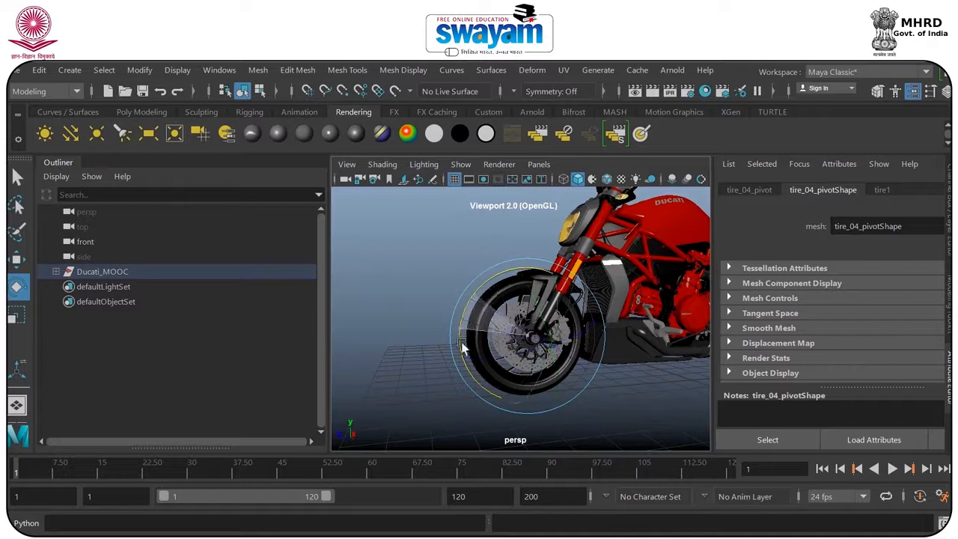
pyautogui.moveTo(479, 386); pyautogui.dragTo(479, 329)
pyautogui.hotkey('ctrl', 'z')
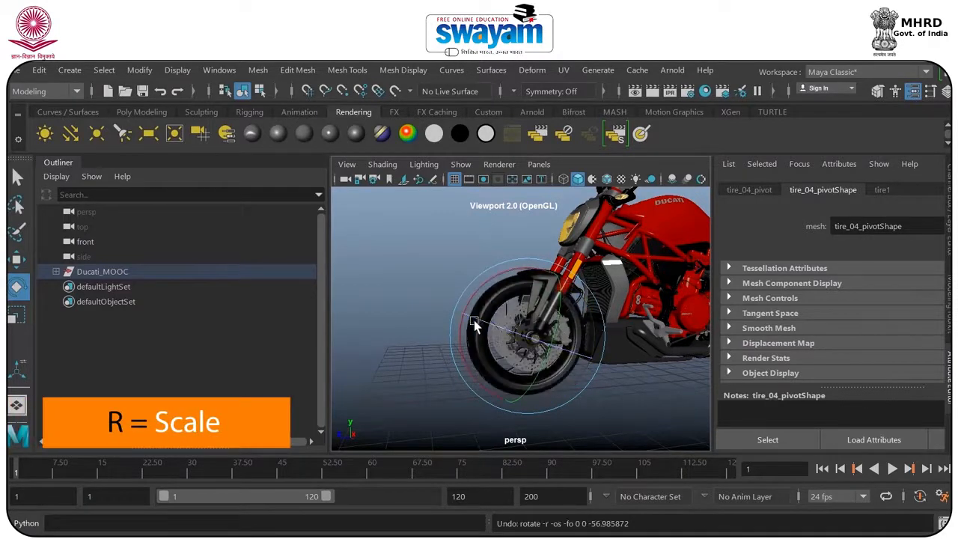
# Step: Try scaling the front tire up uniformly with the Scale tool, and undo the enlargement
pyautogui.press('r')
pyautogui.moveTo(527, 335); pyautogui.dragTo(543, 353)
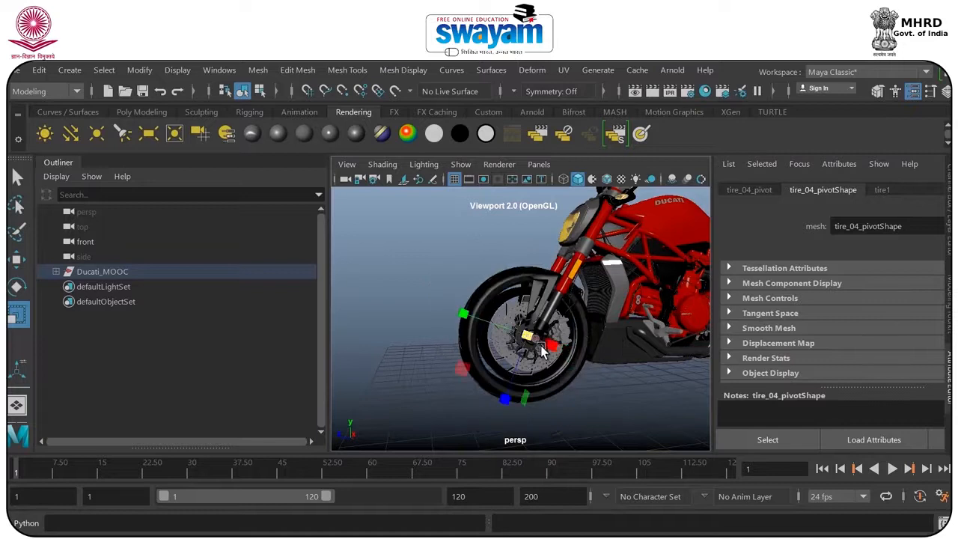
pyautogui.press('q')
pyautogui.press('w')
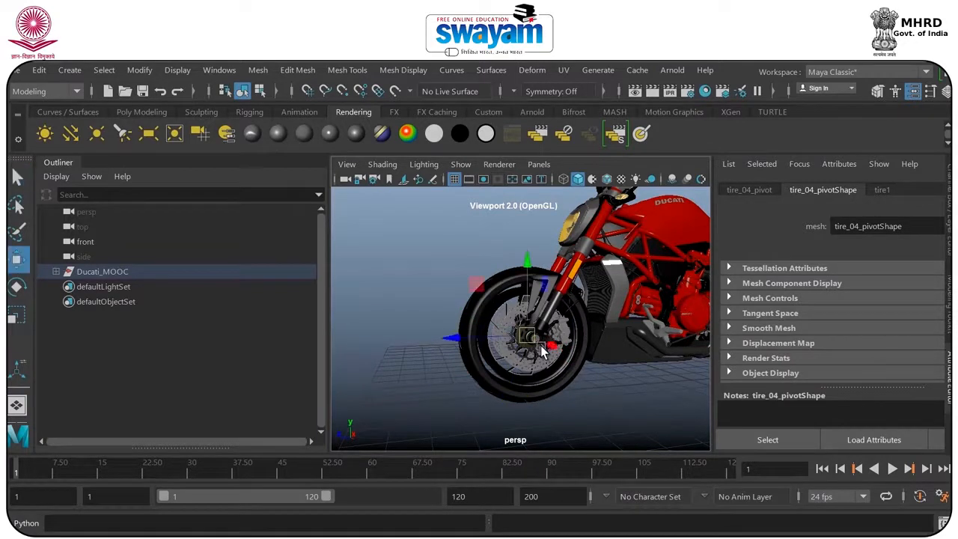
pyautogui.press('e')
pyautogui.press('r')
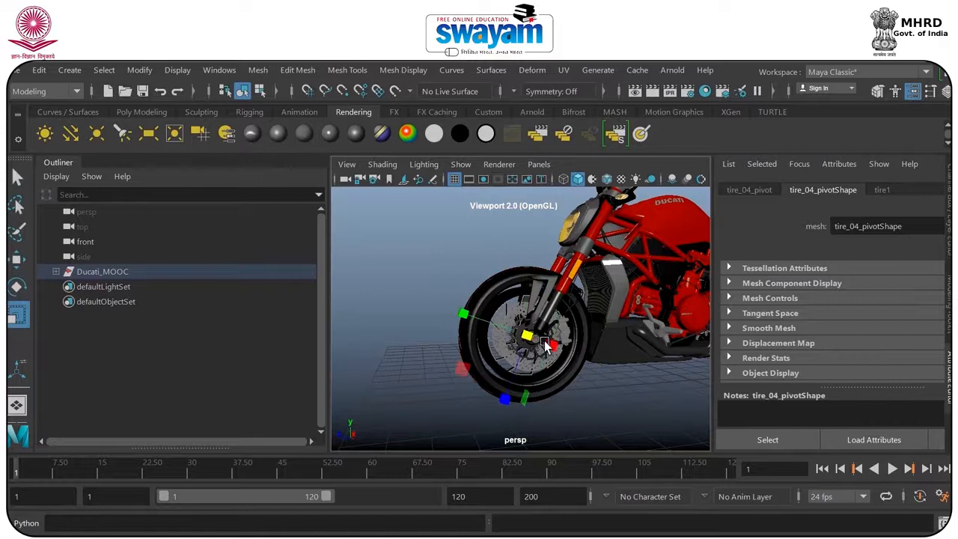
pyautogui.moveTo(528, 336); pyautogui.dragTo(638, 384)
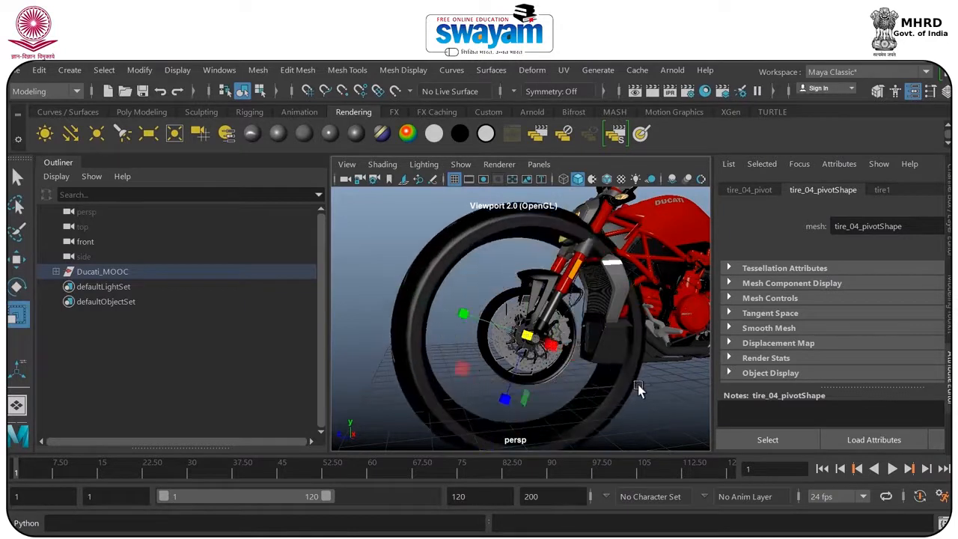
pyautogui.hotkey('ctrl', 'z')
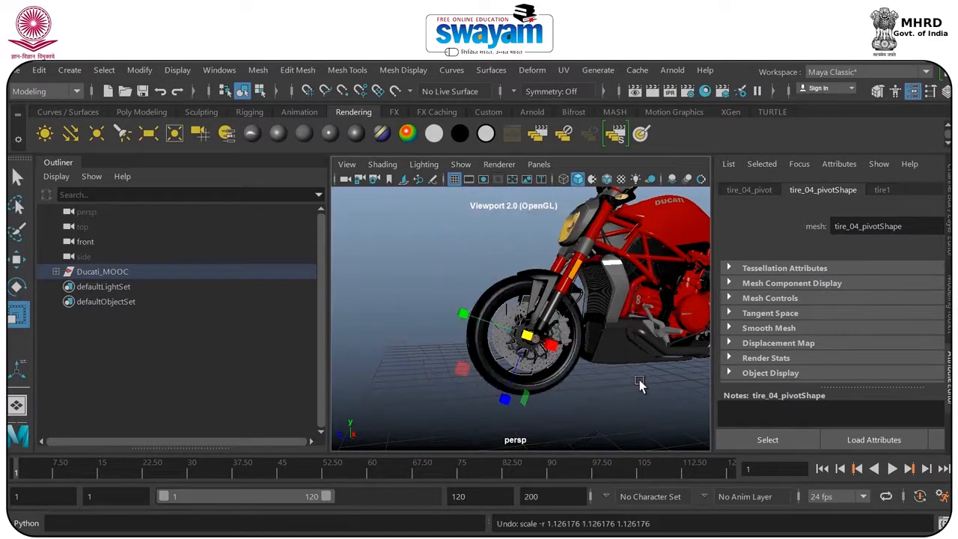
pyautogui.keyDown('alt'); pyautogui.moveTo(601, 377); pyautogui.dragTo(571, 413); pyautogui.keyUp('alt')
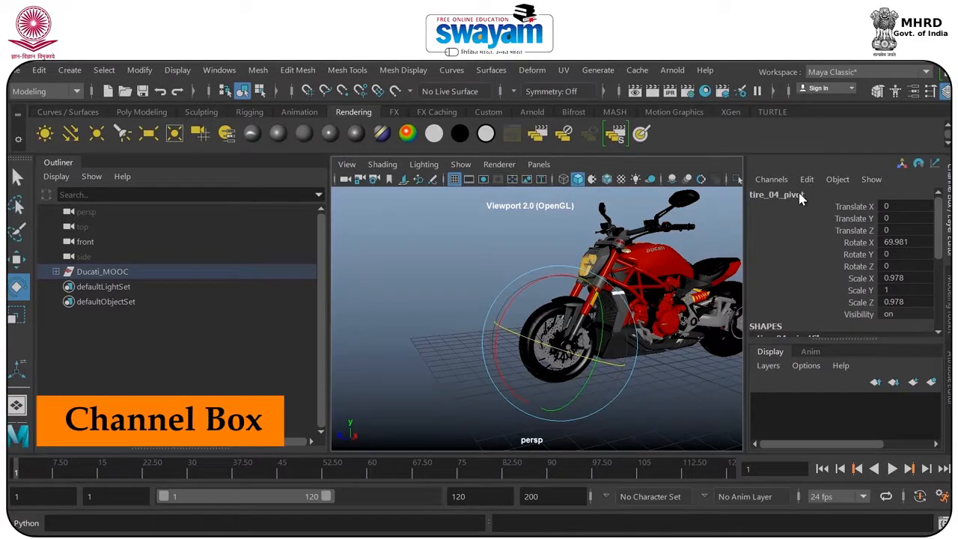
# Step: Try adjusting the front tire's Translate Y channel interactively, and undo the change
pyautogui.scroll(-5, 823, 213)
pyautogui.scroll(5, 820, 225)
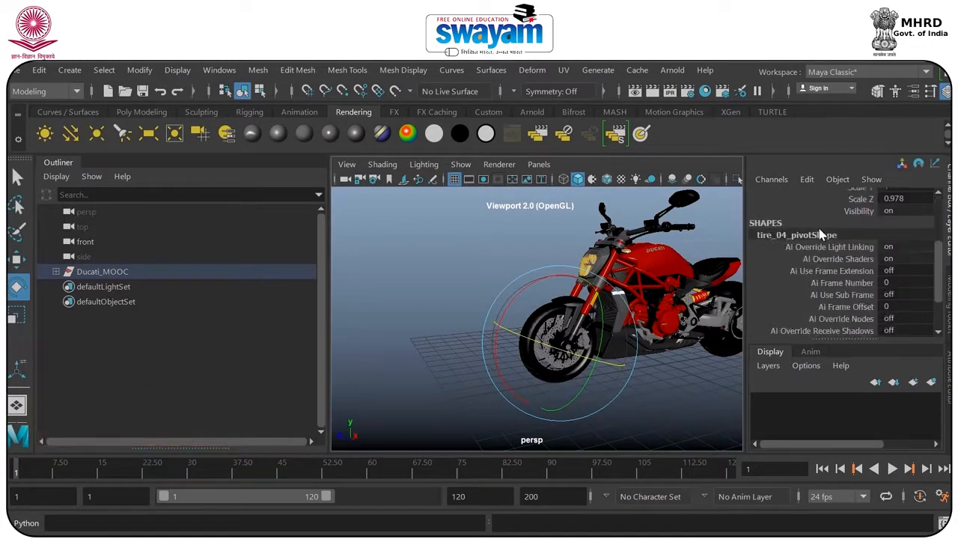
pyautogui.click(855, 219)
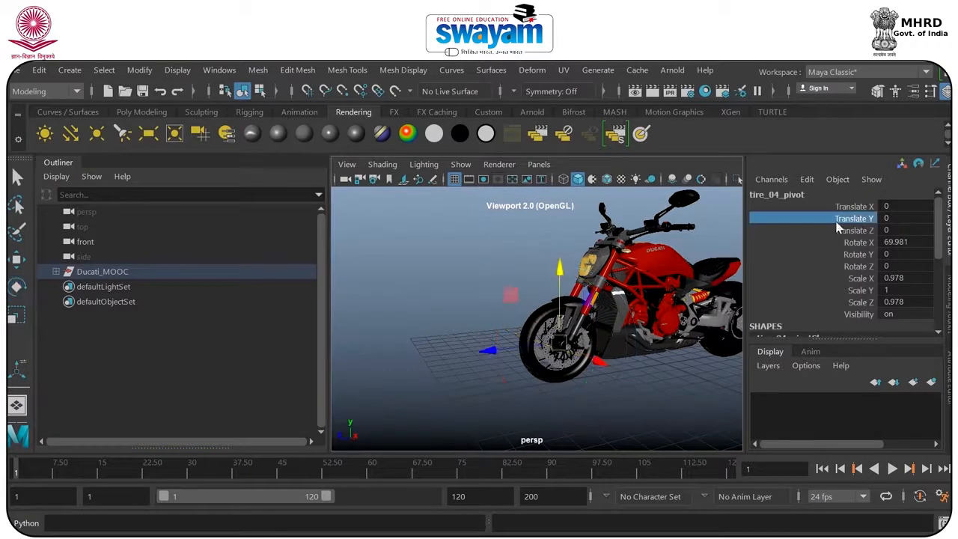
pyautogui.moveTo(636, 255)
pyautogui.mouseDown(button='middle')
pyautogui.moveTo(671, 251)
pyautogui.moveTo(632, 250)
pyautogui.mouseUp(button='middle')
pyautogui.moveTo(696, 249); pyautogui.dragTo(631, 256, button='middle')
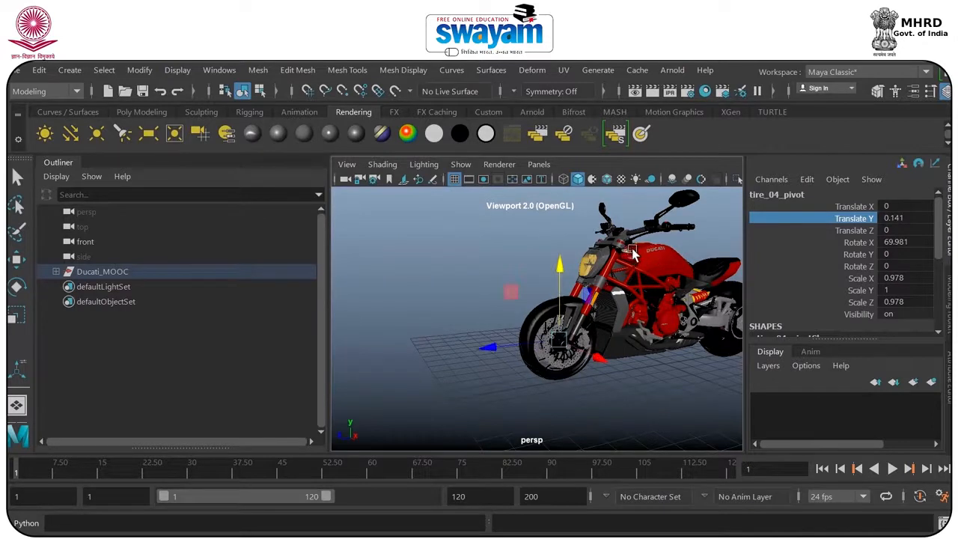
pyautogui.hotkey('ctrl', 'z')
# Step: Examine the tire's individual translate, rotate and scale channels and the manipulator each one activates
pyautogui.click(844, 256)
pyautogui.click(844, 279)
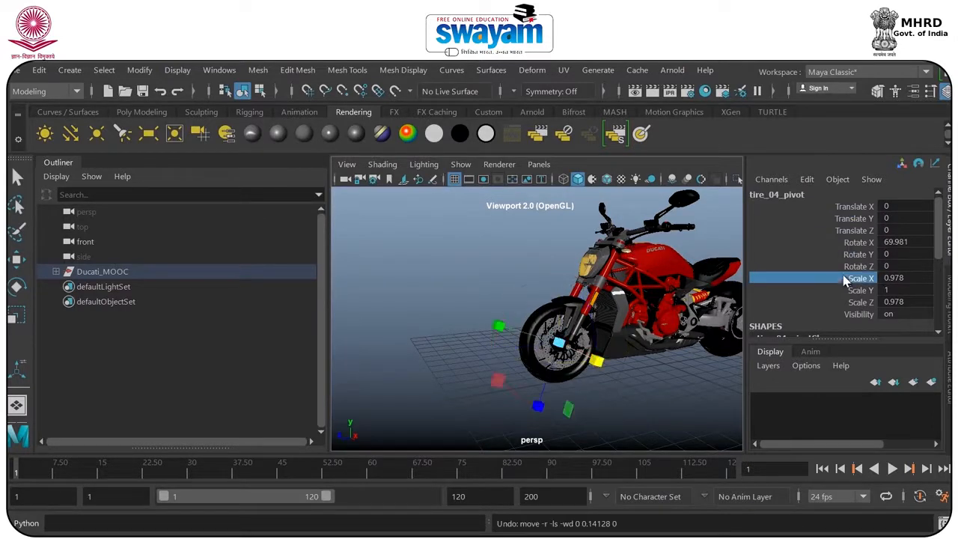
pyautogui.click(853, 219)
pyautogui.click(858, 206)
pyautogui.click(856, 219)
pyautogui.click(854, 230)
pyautogui.click(852, 242)
pyautogui.click(852, 255)
pyautogui.click(854, 267)
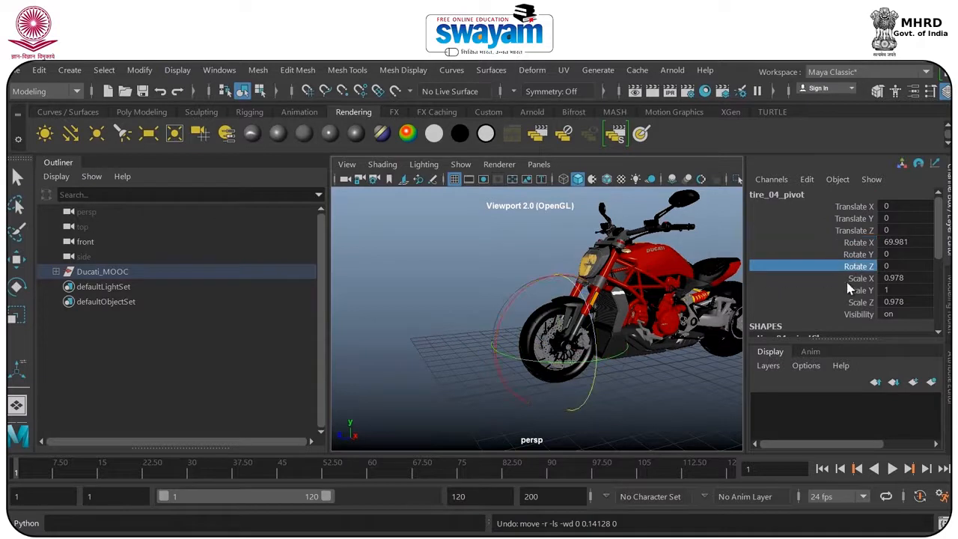
# Step: Try setting the tire's Rotate Z to 10, undo it, and look through the shape attributes
pyautogui.click(888, 264)
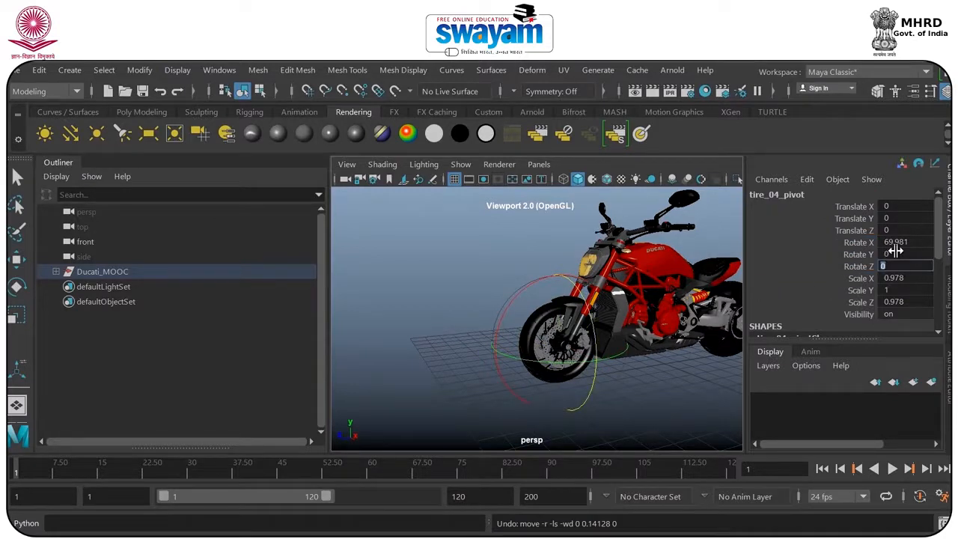
pyautogui.write('10')
pyautogui.press('Return')
pyautogui.hotkey('ctrl', 'z')
pyautogui.scroll(-3, 856, 258)
pyautogui.scroll(-2, 855, 258)
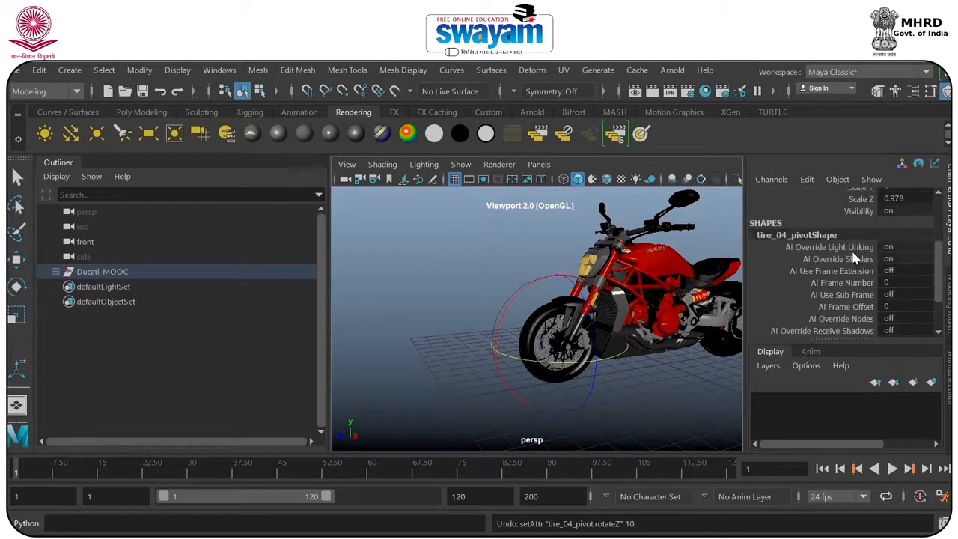
pyautogui.scroll(6, 857, 256)
pyautogui.click(857, 254)
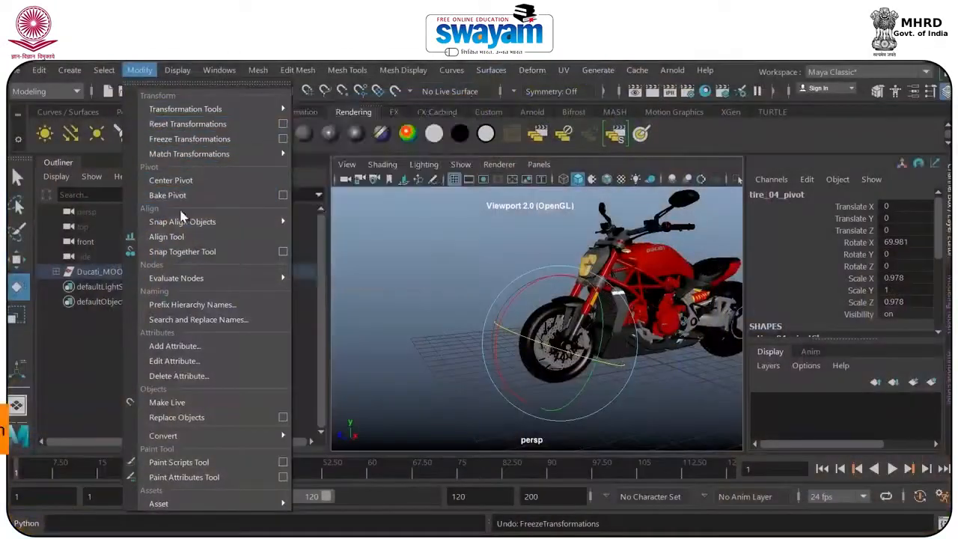
# Step: Freeze the front tire's transformations and move it forward along the Z axis by about 1.897 units
pyautogui.moveTo(197, 278)
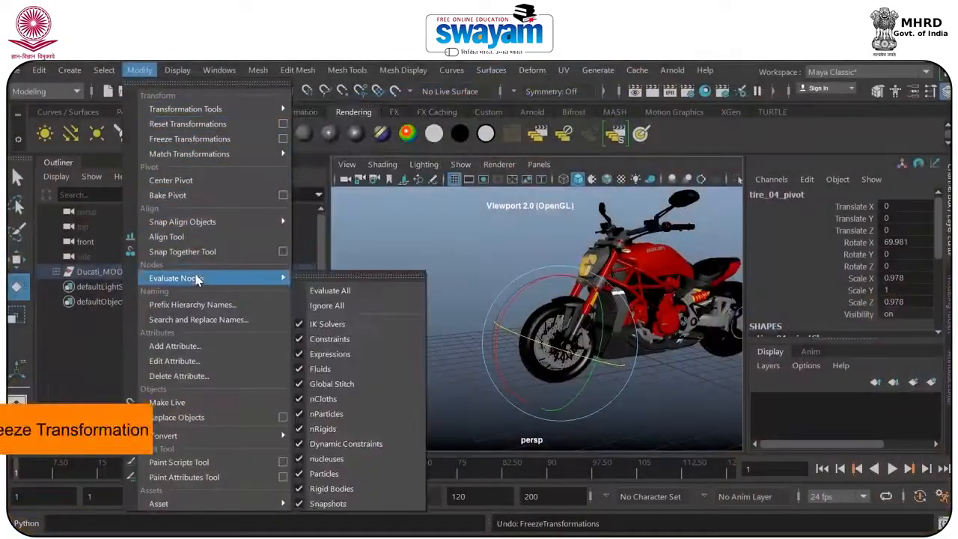
pyautogui.click(184, 139)
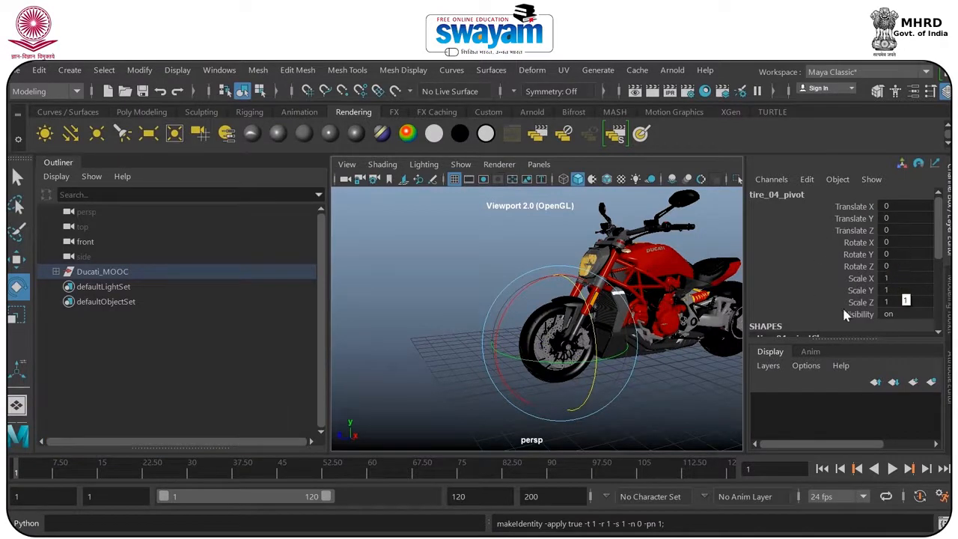
pyautogui.press('w')
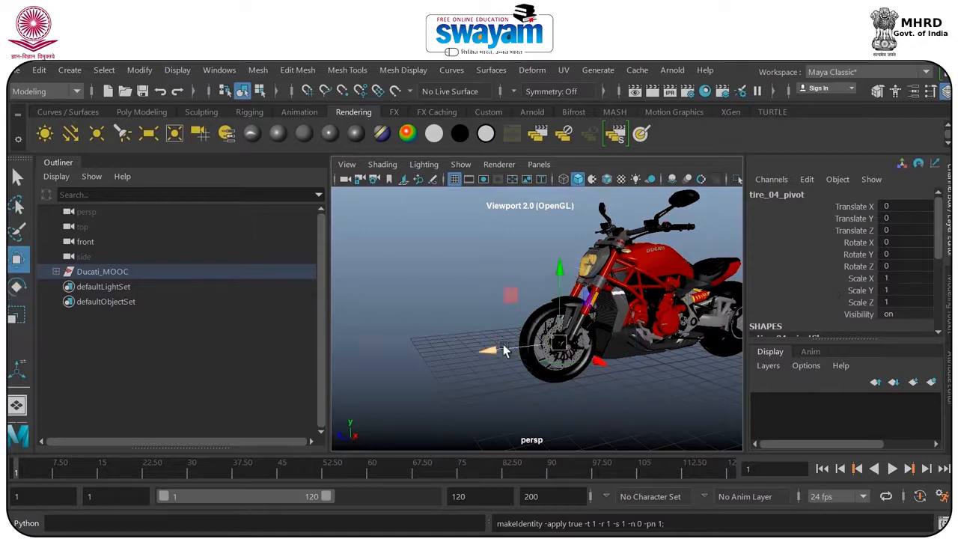
pyautogui.moveTo(505, 350); pyautogui.dragTo(456, 354)
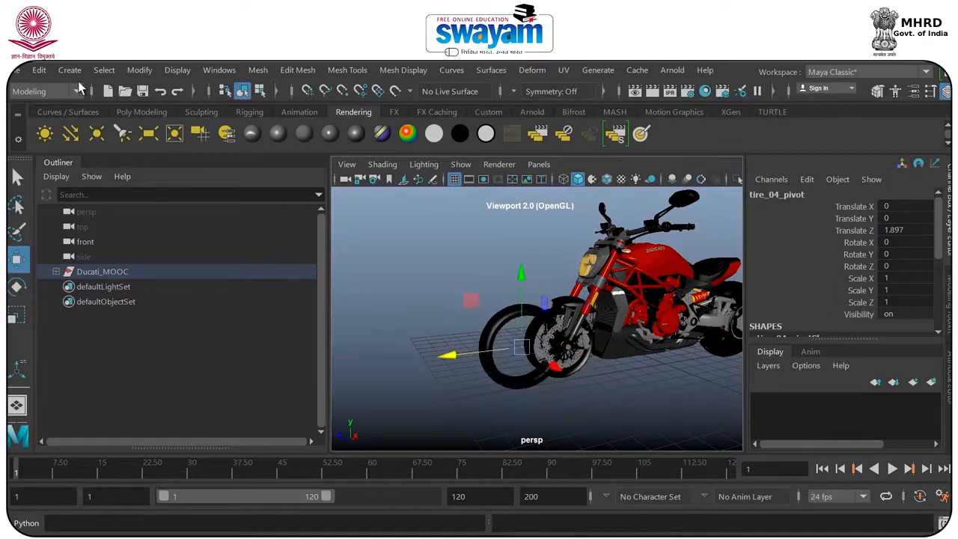
# Step: Freeze the transformations of the displaced front tire and reselect it
pyautogui.click(140, 70)
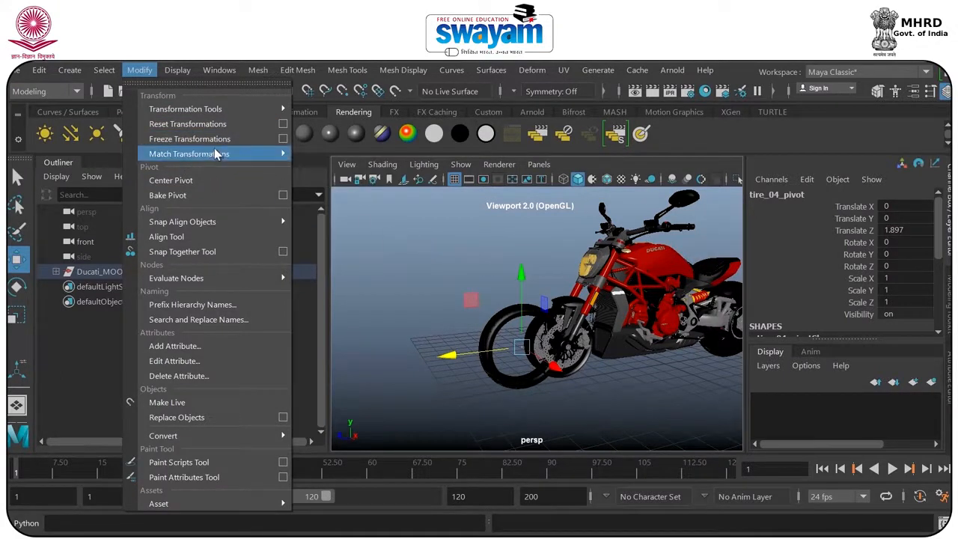
pyautogui.click(451, 287)
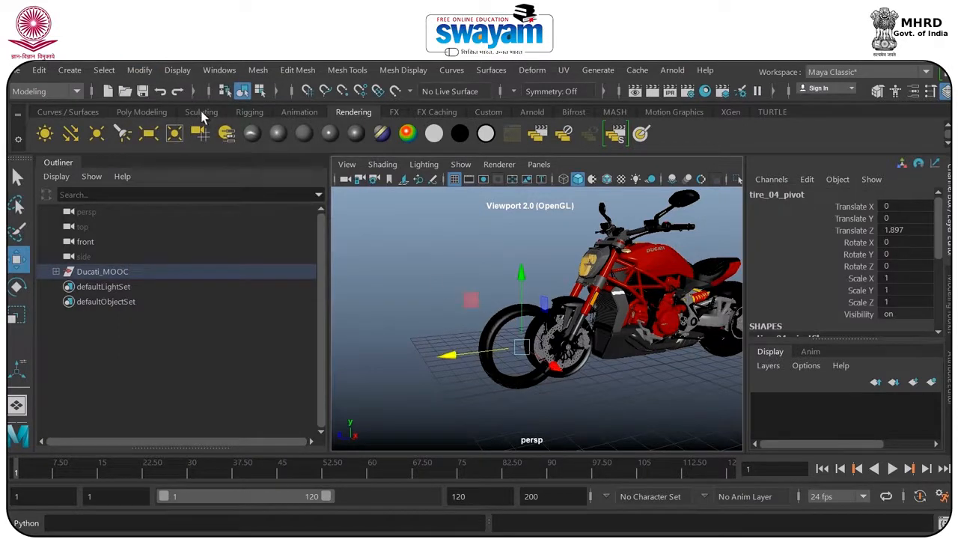
pyautogui.click(125, 72)
pyautogui.click(188, 142)
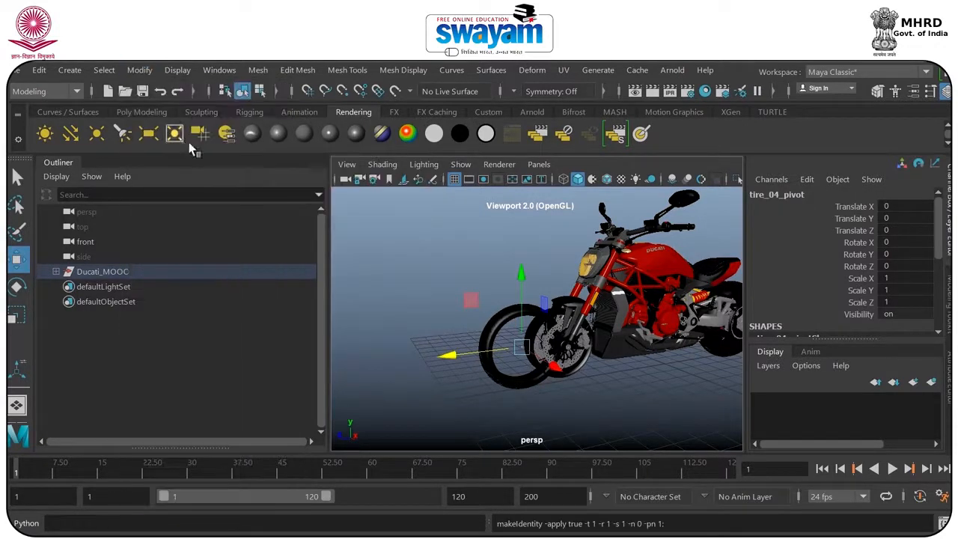
pyautogui.click(452, 288)
pyautogui.click(500, 315)
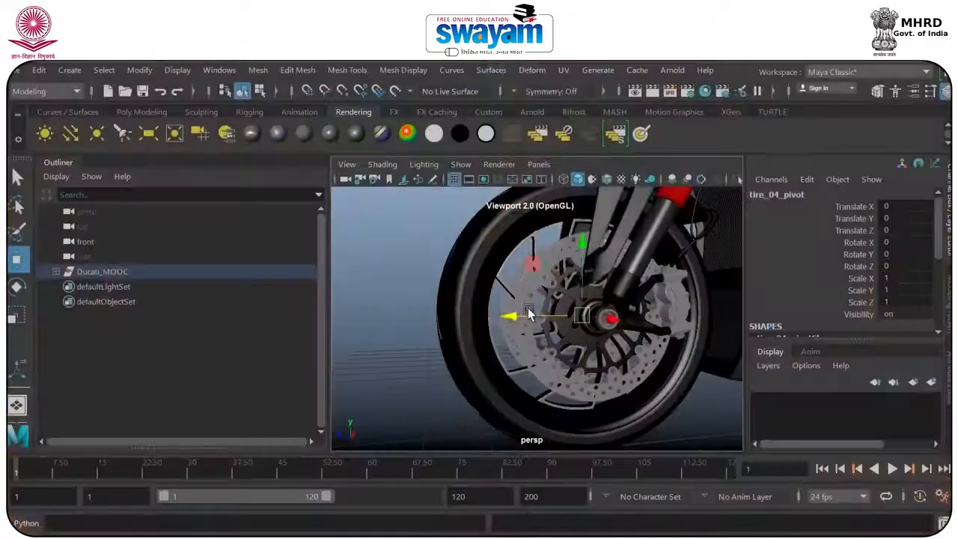
# Step: Move the front tire forward along the Z axis by about 5.972 units, clear of the motorcycle
pyautogui.scroll(-5, 526, 322)
pyautogui.moveTo(501, 320); pyautogui.dragTo(636, 351)
pyautogui.press('f')
pyautogui.scroll(2, 653, 370)
pyautogui.scroll(-3, 636, 352)
pyautogui.keyDown('alt'); pyautogui.moveTo(564, 341); pyautogui.dragTo(635, 334); pyautogui.keyUp('alt')
pyautogui.scroll(2, 597, 310)
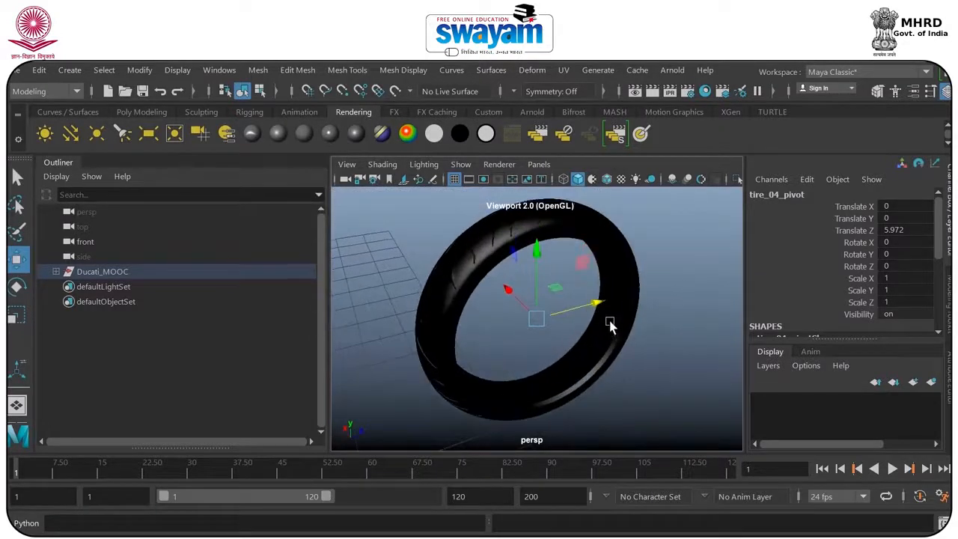
# Step: Switch the tire to component selection and pick a single component on its lower inner rim
pyautogui.keyDown('alt'); pyautogui.moveTo(610, 323); pyautogui.dragTo(630, 342, button='middle'); pyautogui.keyUp('alt')
pyautogui.keyDown('alt'); pyautogui.moveTo(629, 341); pyautogui.dragTo(525, 286); pyautogui.keyUp('alt')
pyautogui.rightClick(499, 264)
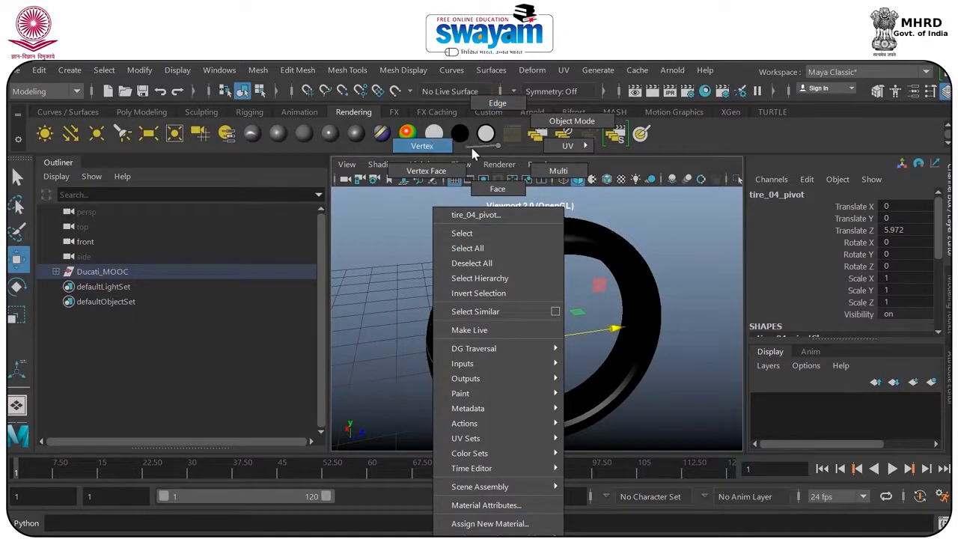
pyautogui.moveTo(488, 136); pyautogui.dragTo(495, 107, button='right')
pyautogui.click(505, 398)
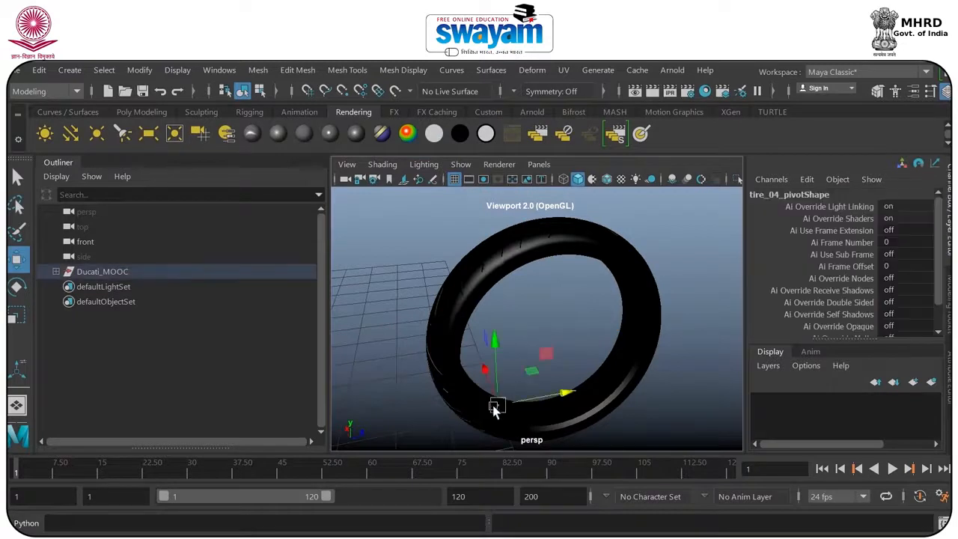
# Step: Examine the Edge, UV, Multi and Face selection modes offered for the tire and return to Object Mode
pyautogui.rightClick(496, 402)
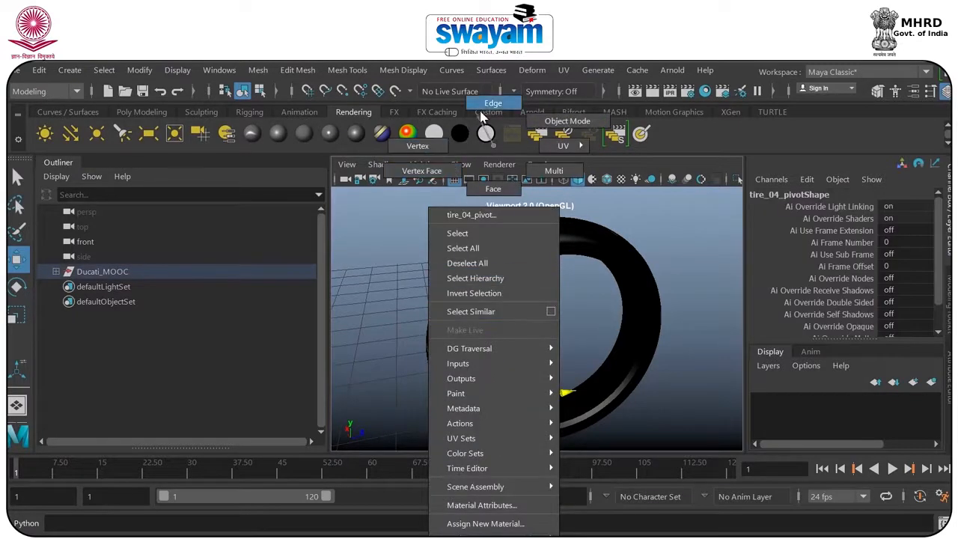
pyautogui.moveTo(551, 153)
pyautogui.mouseDown(button='right')
pyautogui.moveTo(515, 163)
pyautogui.moveTo(547, 146)
pyautogui.mouseUp(button='right')
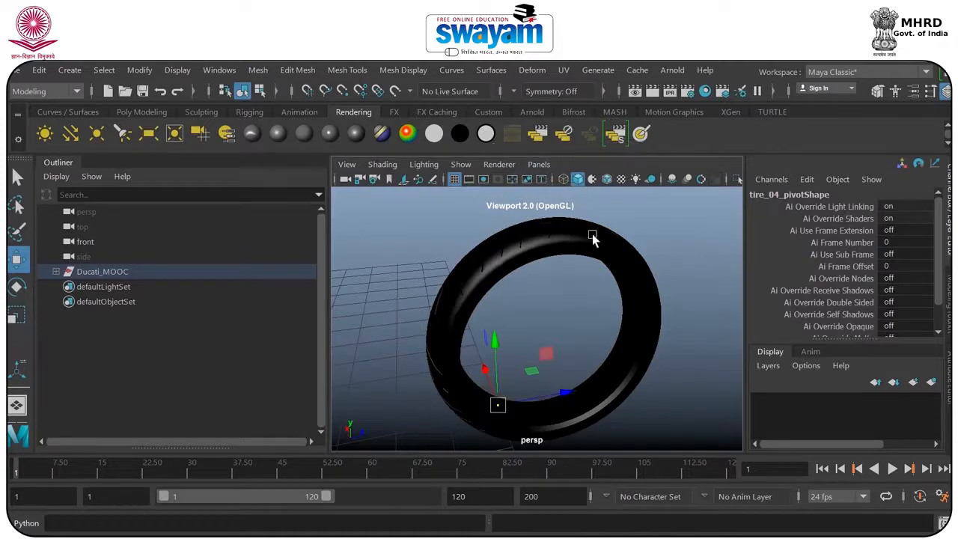
pyautogui.moveTo(482, 146); pyautogui.dragTo(536, 176, button='right')
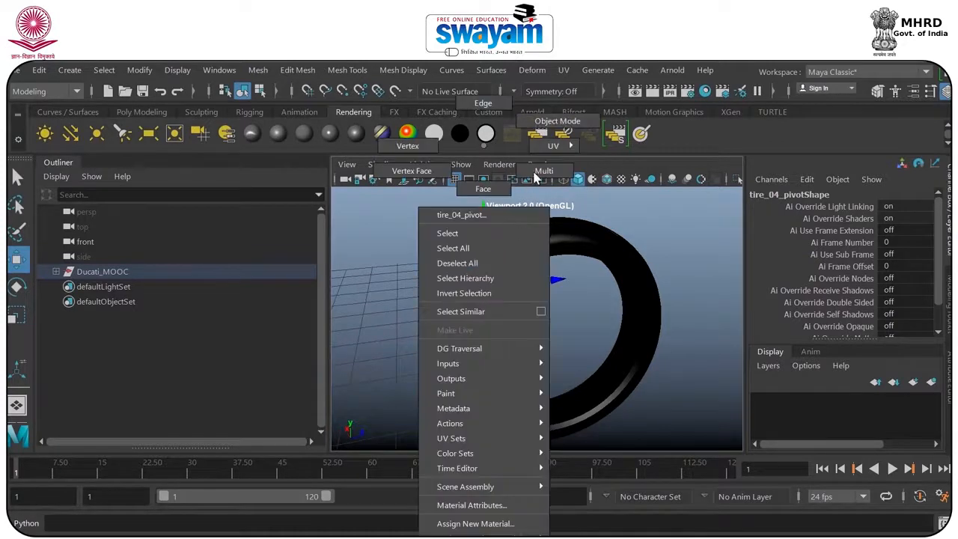
pyautogui.moveTo(565, 129); pyautogui.dragTo(563, 126, button='right')
# Step: Switch the tire to Face selection, show the Poly Modeling tools, and pick a face on its upper rim
pyautogui.rightClick(481, 262)
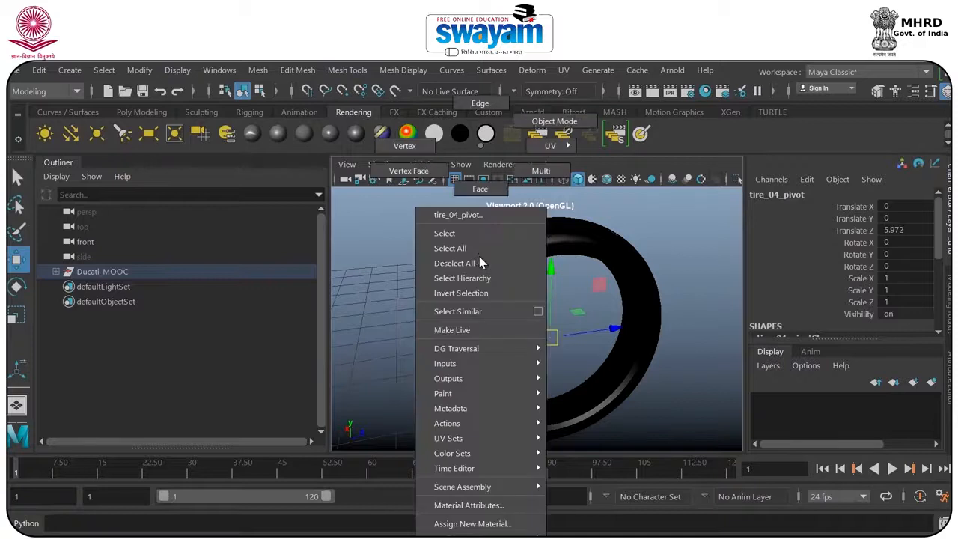
pyautogui.moveTo(475, 233); pyautogui.dragTo(478, 190, button='right')
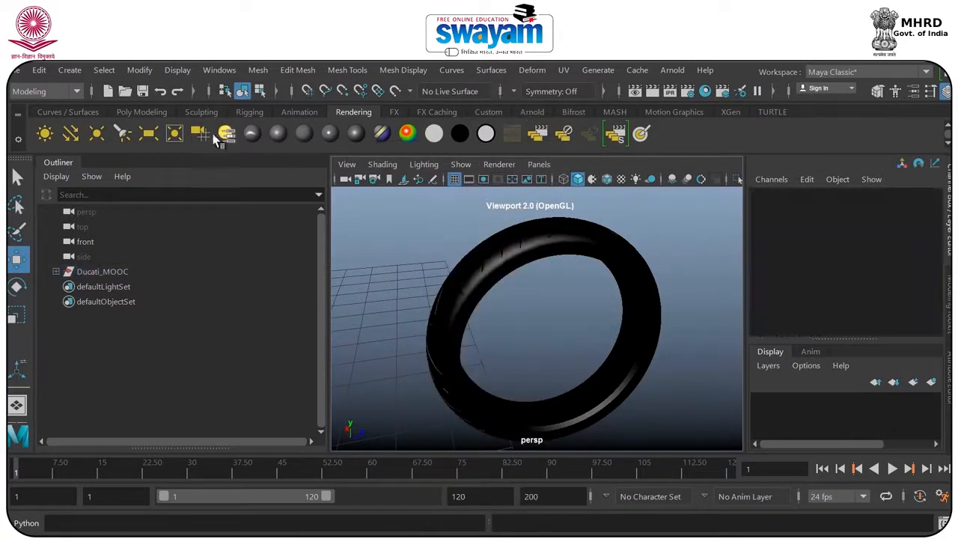
pyautogui.click(142, 112)
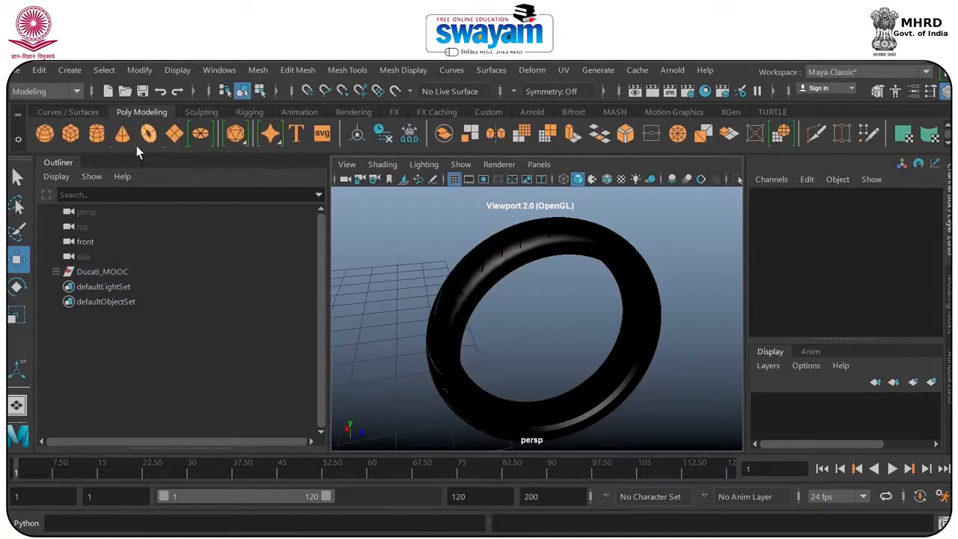
pyautogui.click(496, 277)
# Step: Examine the tire's Vertex, Vertex Face, UV and Face component modes once more and restore Object Mode
pyautogui.rightClick(483, 267)
pyautogui.moveTo(473, 256); pyautogui.dragTo(537, 190, button='right')
pyautogui.moveTo(530, 119); pyautogui.dragTo(420, 138, button='right')
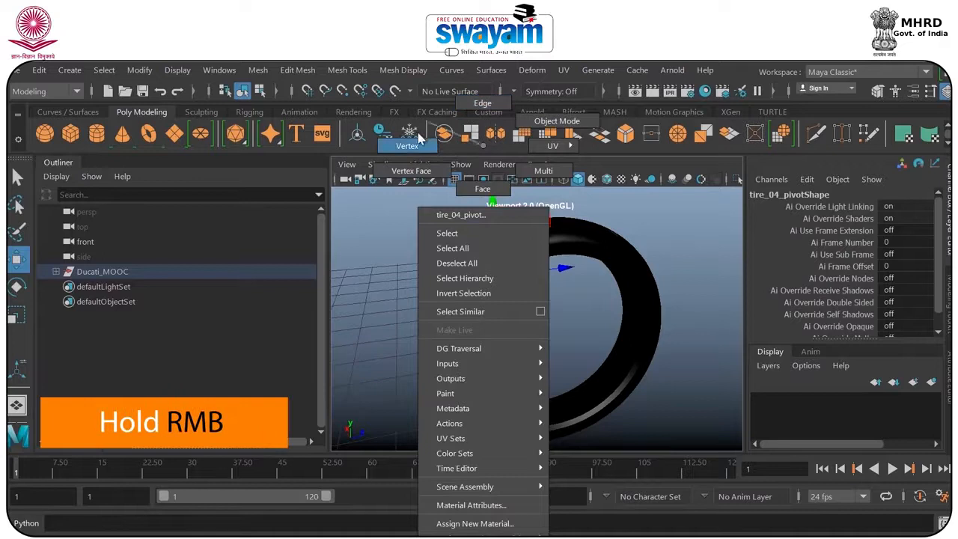
pyautogui.moveTo(537, 135); pyautogui.dragTo(446, 183, button='right')
pyautogui.moveTo(551, 149); pyautogui.dragTo(549, 151, button='right')
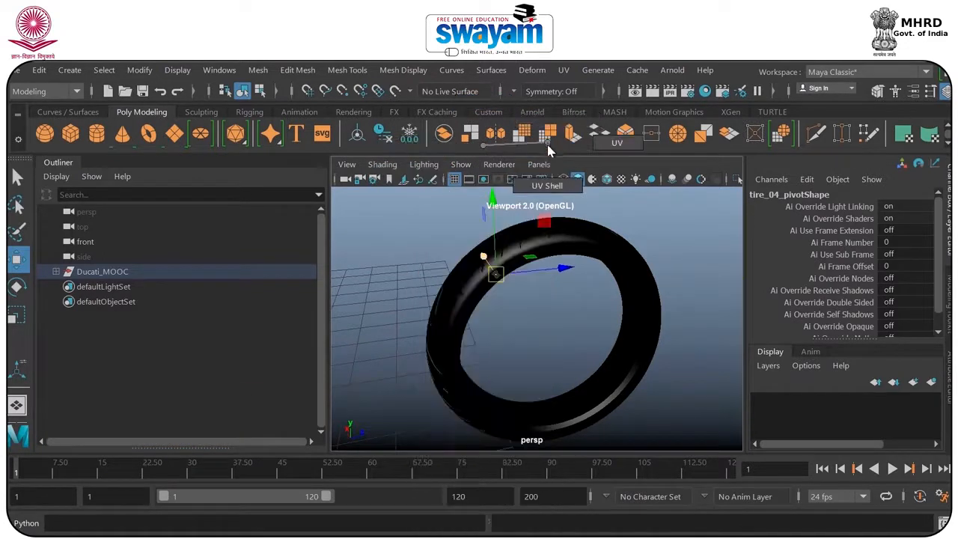
pyautogui.moveTo(457, 291); pyautogui.dragTo(482, 288, button='right')
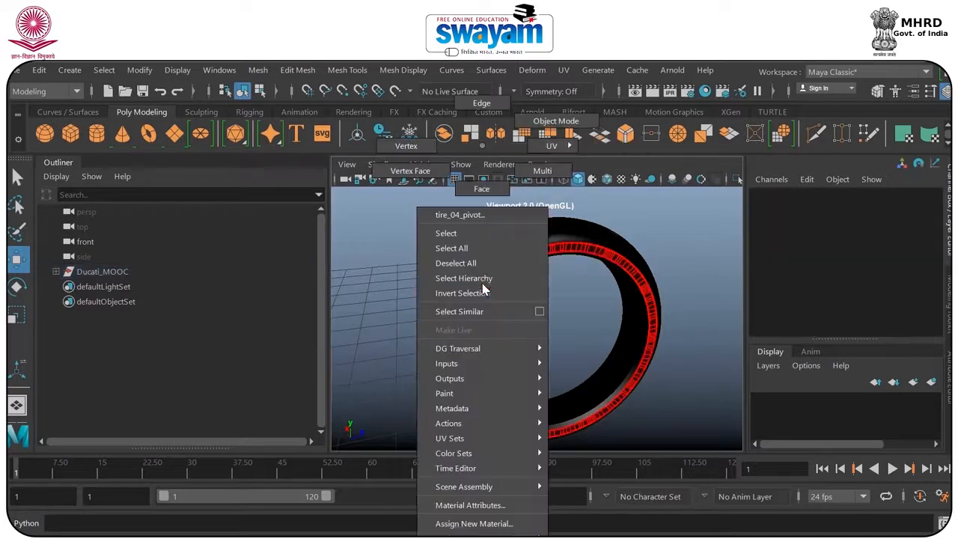
pyautogui.moveTo(501, 220); pyautogui.dragTo(535, 145, button='right')
pyautogui.moveTo(488, 262); pyautogui.dragTo(562, 121, button='right')
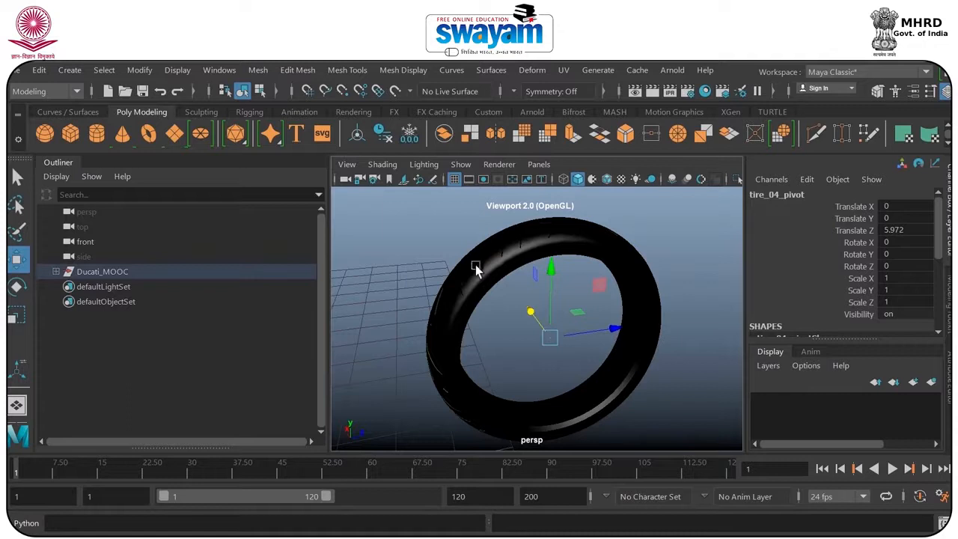
# Step: Reselect the tire, open the Move Tool's settings and examine the available Axis Orientation options
pyautogui.click(403, 278)
pyautogui.click(479, 293)
pyautogui.keyDown('alt'); pyautogui.moveTo(478, 292); pyautogui.dragTo(663, 325); pyautogui.keyUp('alt')
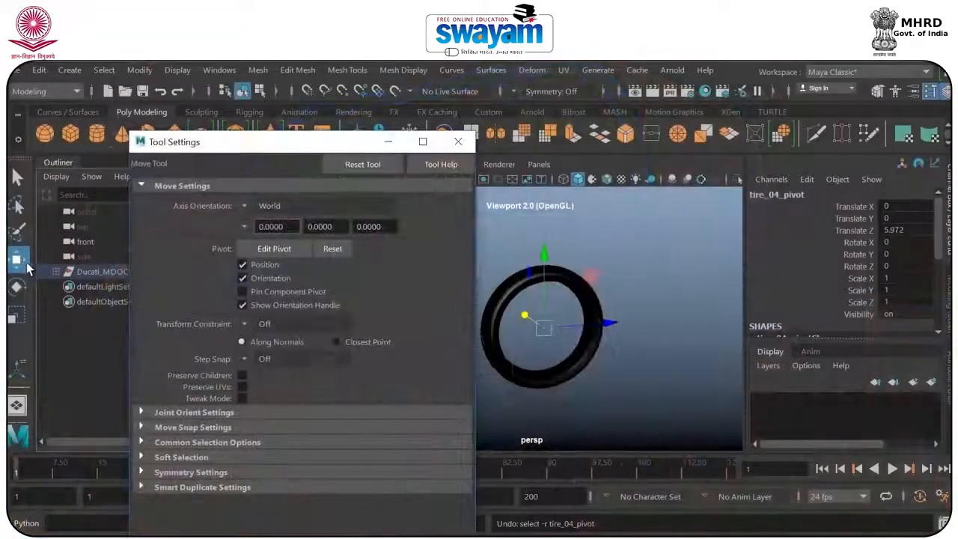
pyautogui.moveTo(285, 134); pyautogui.dragTo(475, 101)
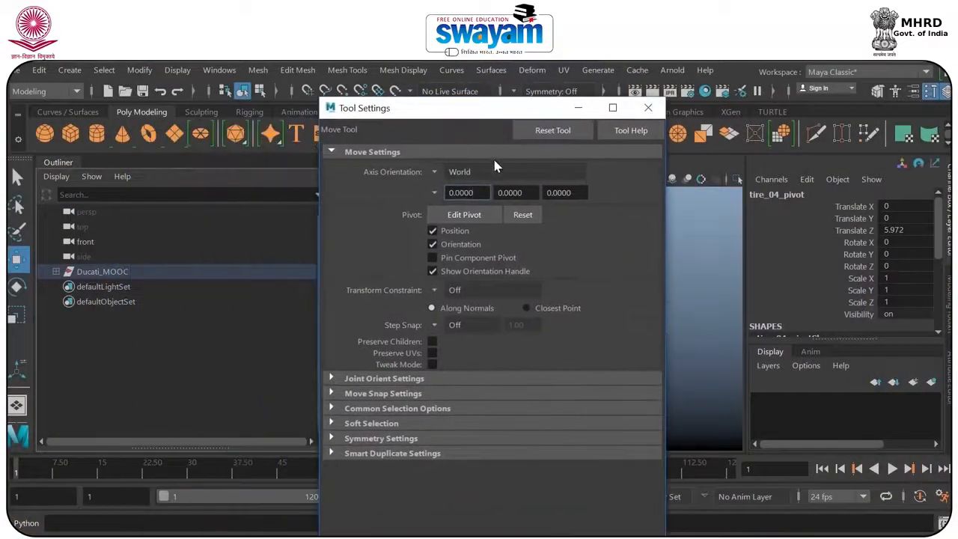
pyautogui.click(432, 174)
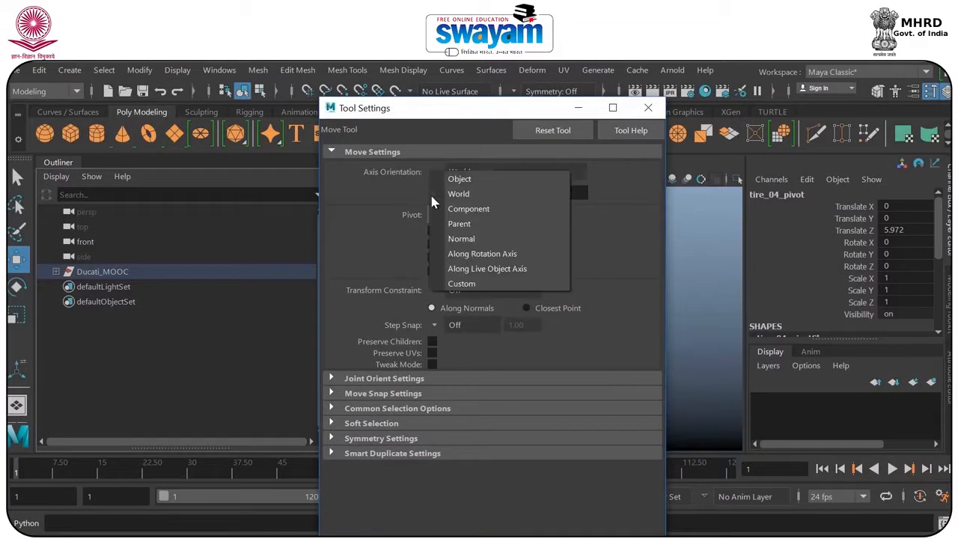
pyautogui.click(362, 186)
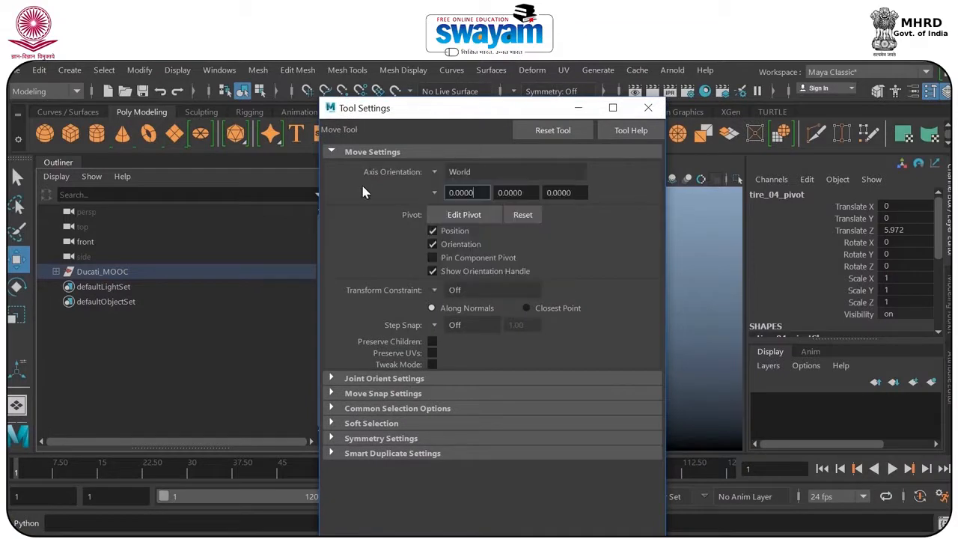
# Step: Enable Soft Select for the Move Tool and place the settings window clear of the tire
pyautogui.click(335, 424)
pyautogui.scroll(-3, 419, 431)
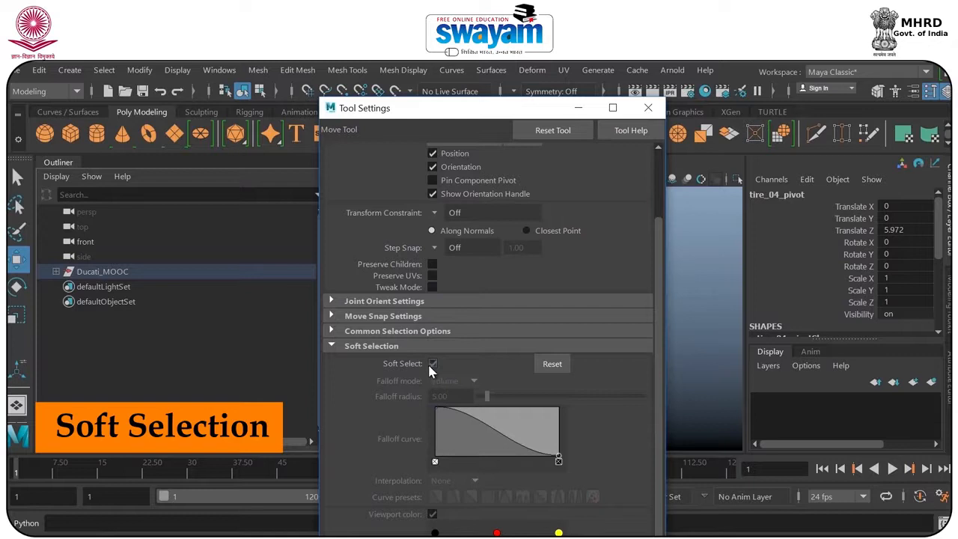
pyautogui.click(433, 364)
pyautogui.moveTo(423, 117); pyautogui.dragTo(189, 80)
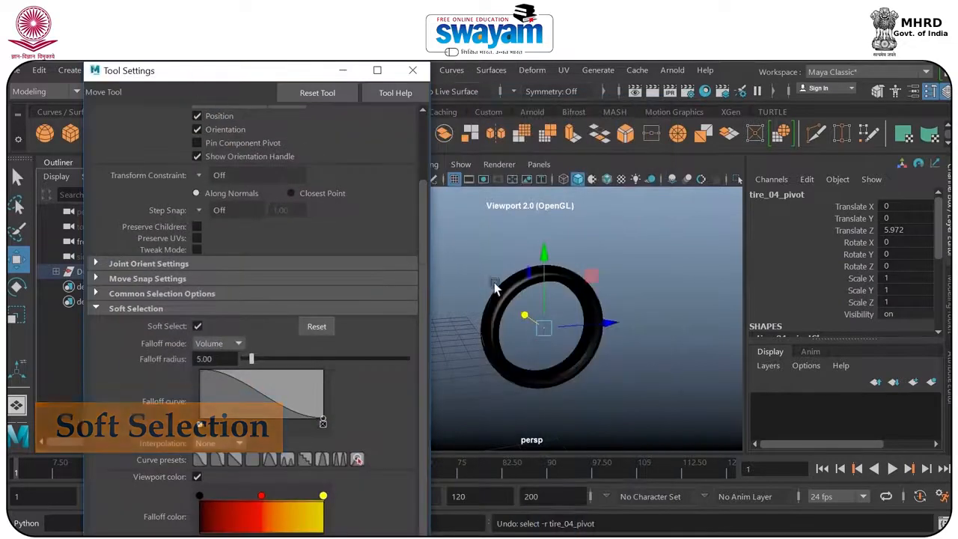
# Step: Try deforming the tire by moving a soft-selected vertex on its upper rim, and undo the last move
pyautogui.rightClick(503, 288)
pyautogui.click(428, 146)
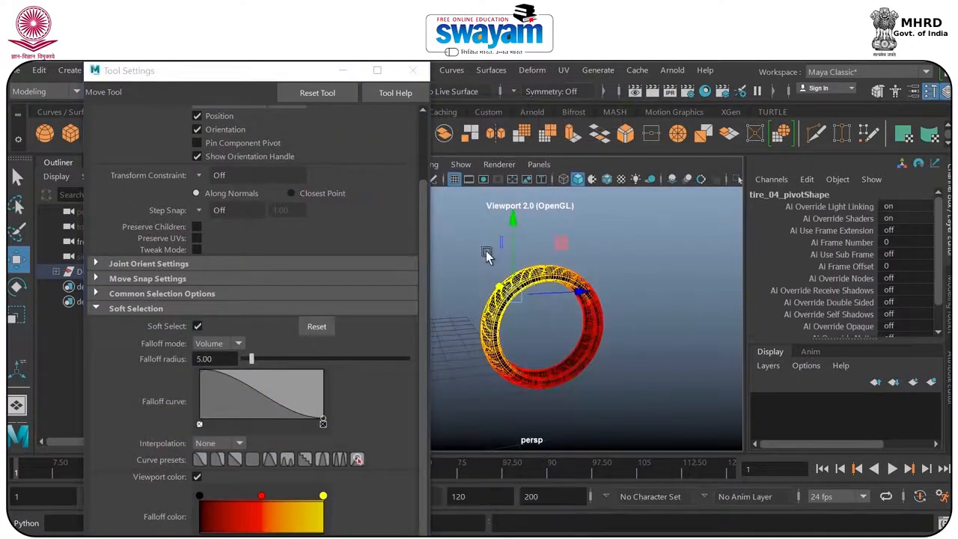
pyautogui.moveTo(517, 292); pyautogui.dragTo(502, 257)
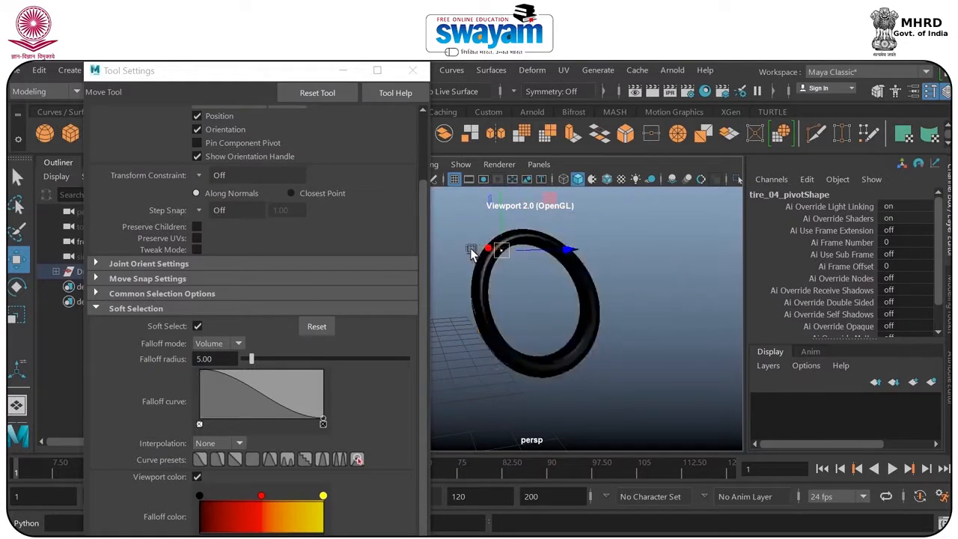
pyautogui.moveTo(544, 256); pyautogui.dragTo(576, 261)
pyautogui.moveTo(505, 248)
pyautogui.mouseDown()
pyautogui.moveTo(532, 279)
pyautogui.moveTo(493, 232)
pyautogui.moveTo(555, 301)
pyautogui.moveTo(534, 264)
pyautogui.moveTo(503, 250)
pyautogui.mouseUp()
pyautogui.hotkey('ctrl', 'z')
# Step: Try raising the tire's upper rim with a soft selection falloff radius of 1.90, undo it, and display the tire's shape attributes
pyautogui.keyDown('alt'); pyautogui.moveTo(536, 290); pyautogui.dragTo(586, 330); pyautogui.keyUp('alt')
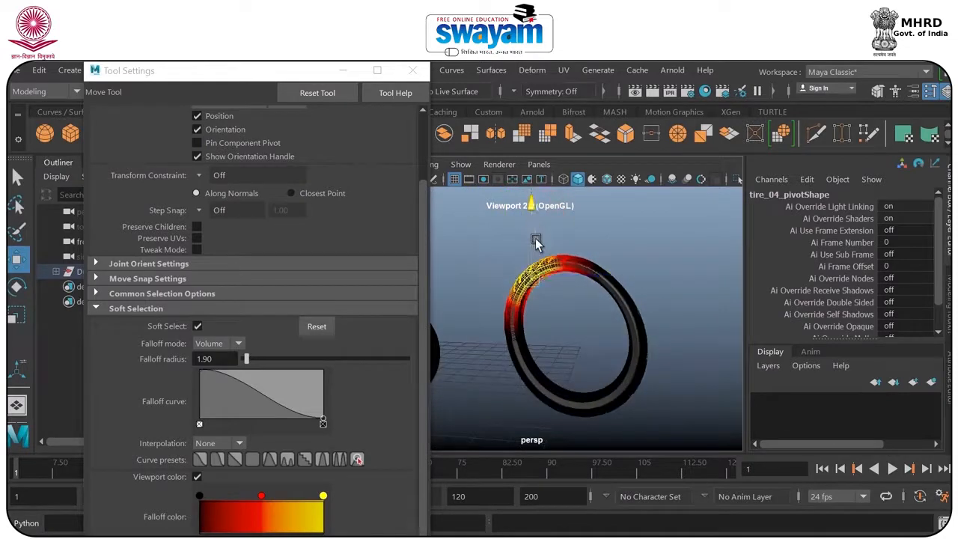
pyautogui.moveTo(533, 235); pyautogui.dragTo(536, 243)
pyautogui.hotkey('ctrl', 'z')
pyautogui.hotkey('ctrl', 'z')
pyautogui.hotkey('ctrl', 'z')
pyautogui.hotkey('ctrl', 'a')
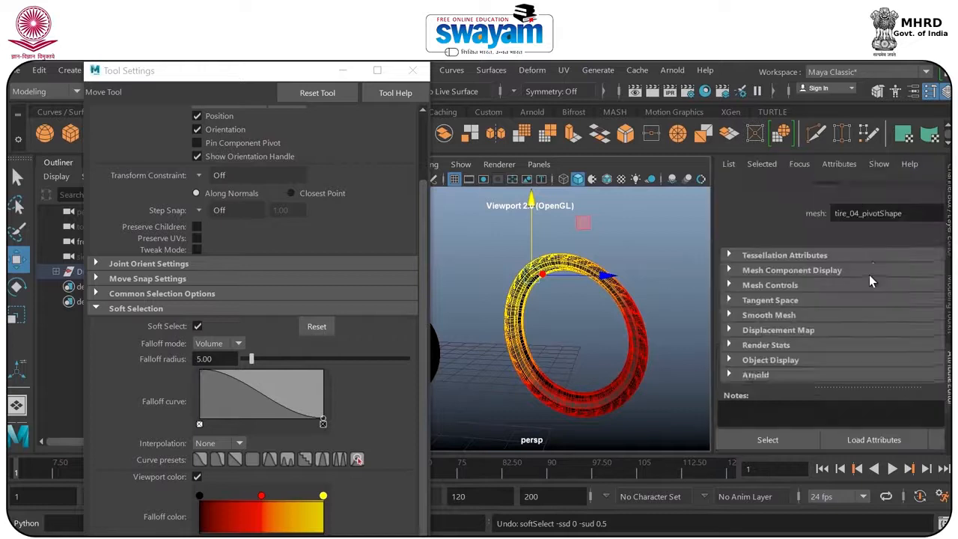